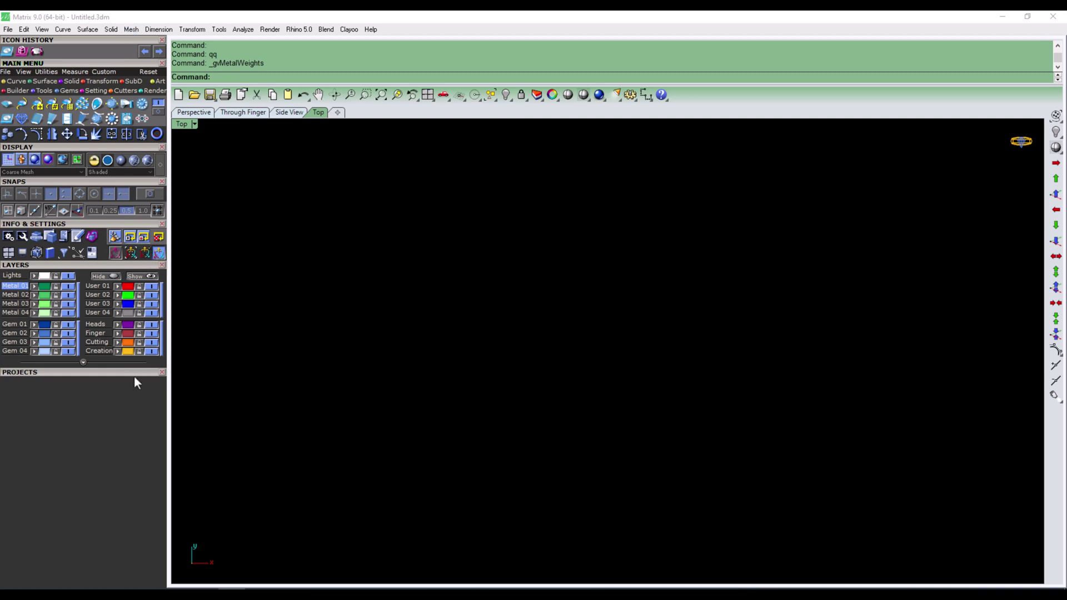
Add the Ring Rail tool to the Projects list and collapse the Metal Weights panel.
scroll(121, 378, down, 1)
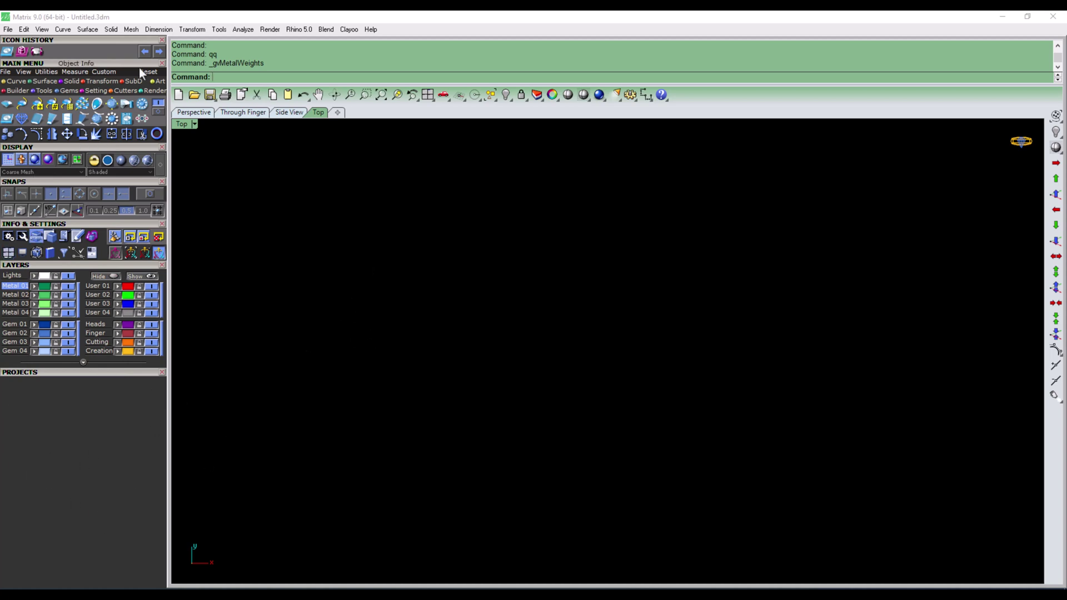
key(alt)
key(alt)
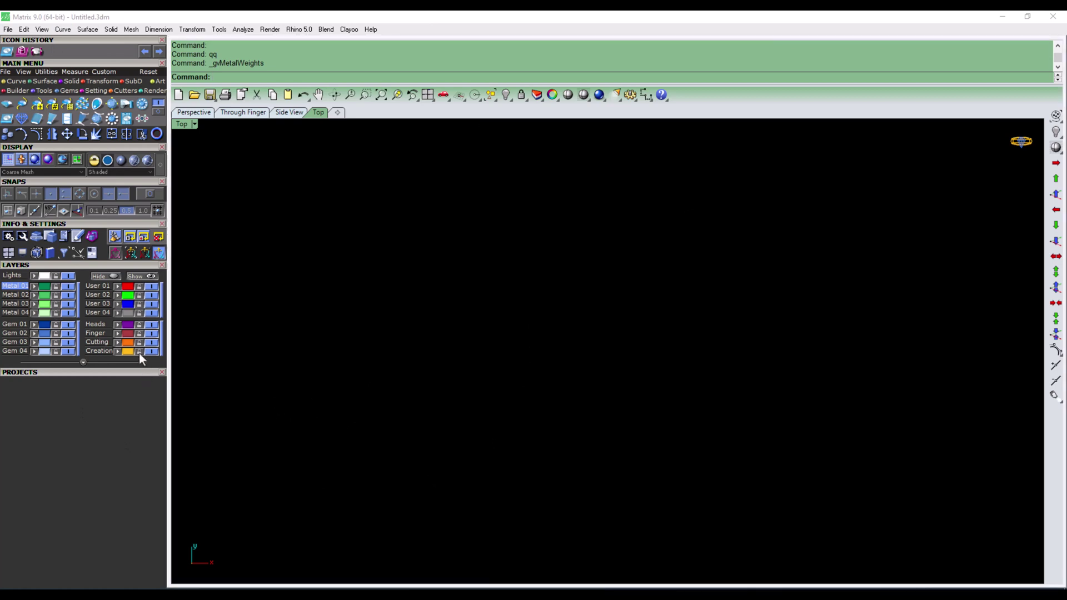
scroll(145, 369, down, 1)
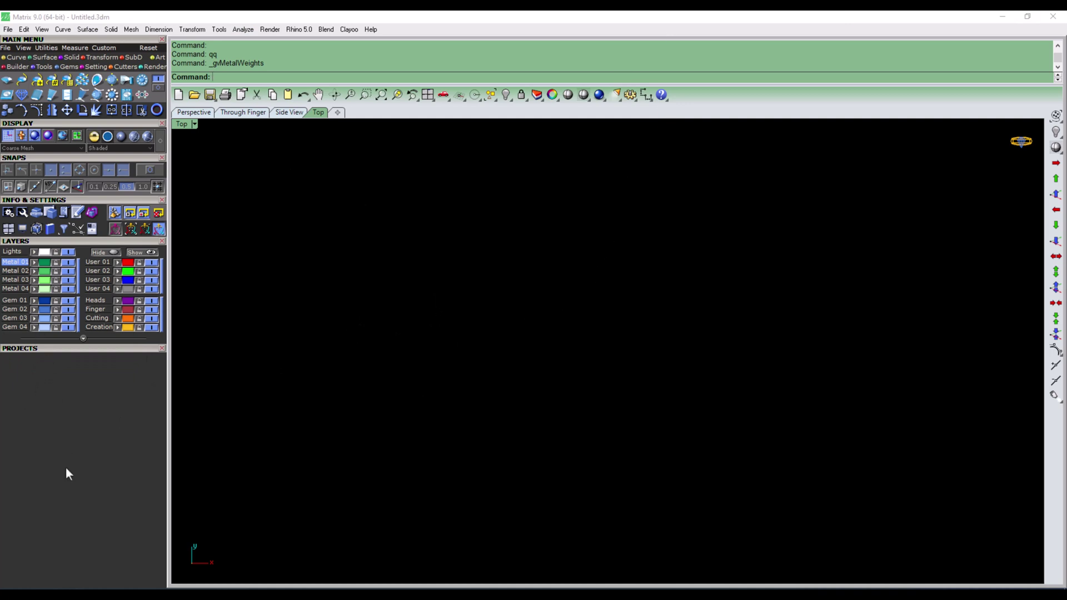
click(158, 110)
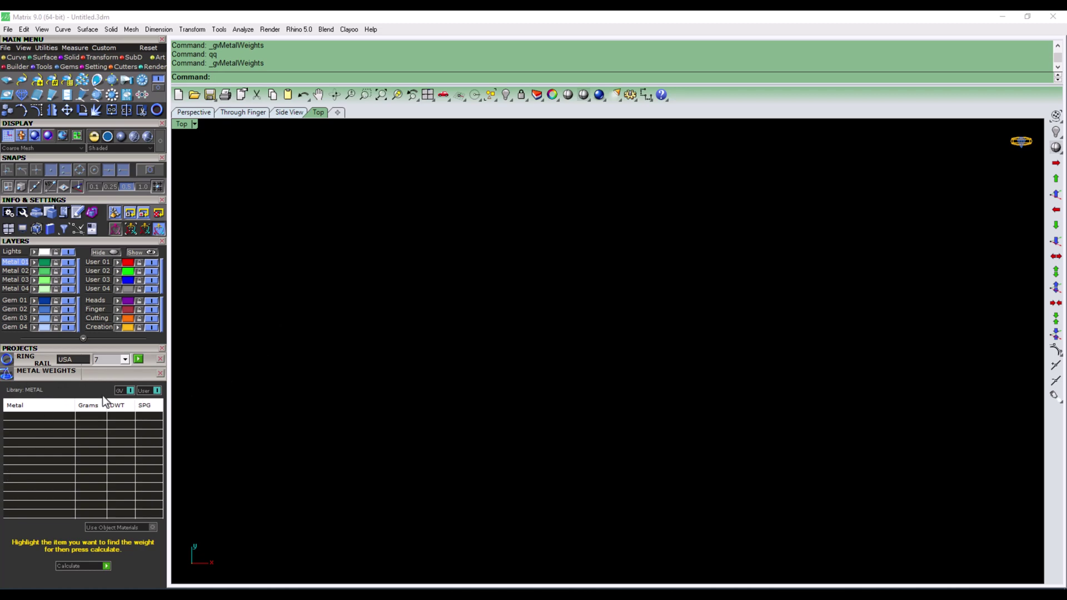
click(157, 390)
click(135, 374)
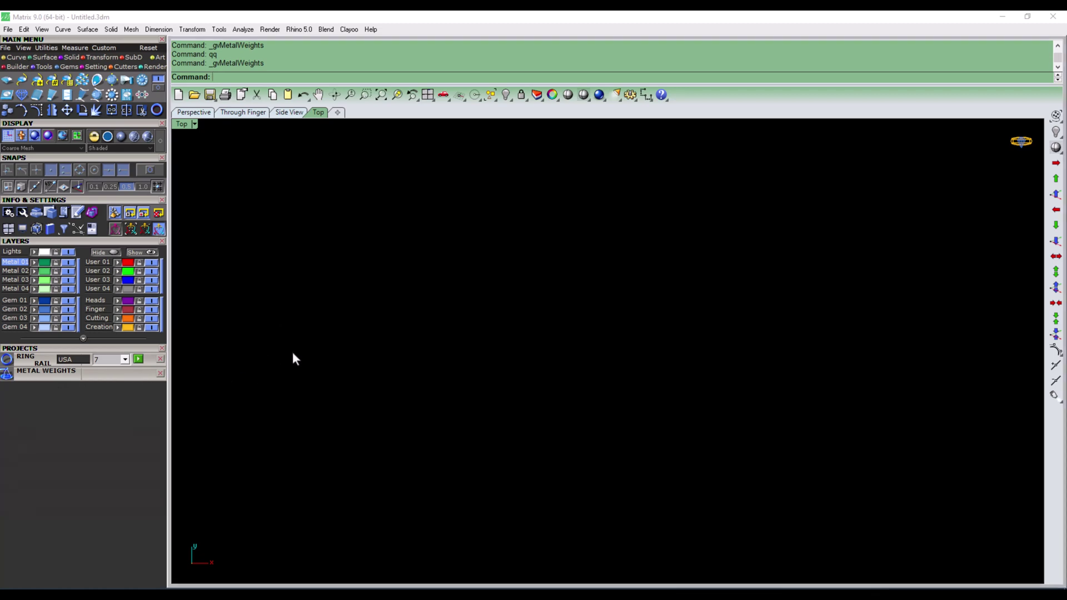
Open Gem Loader (ee) and Gem Reporter (ww), then reopen Gem Loader with its Diamond shapes.
text(ee)
key(Return)
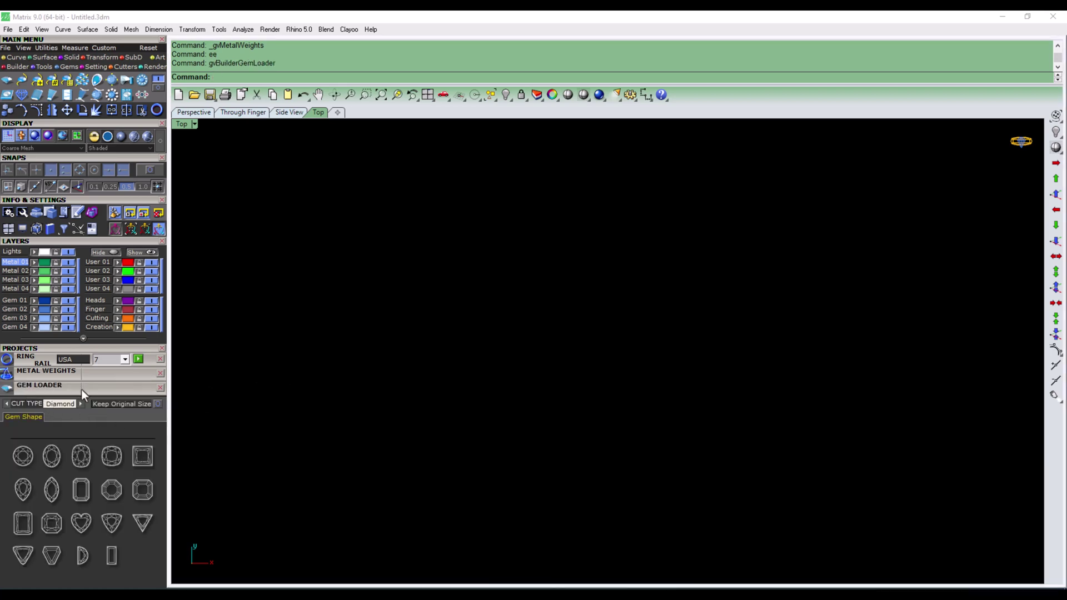
click(158, 388)
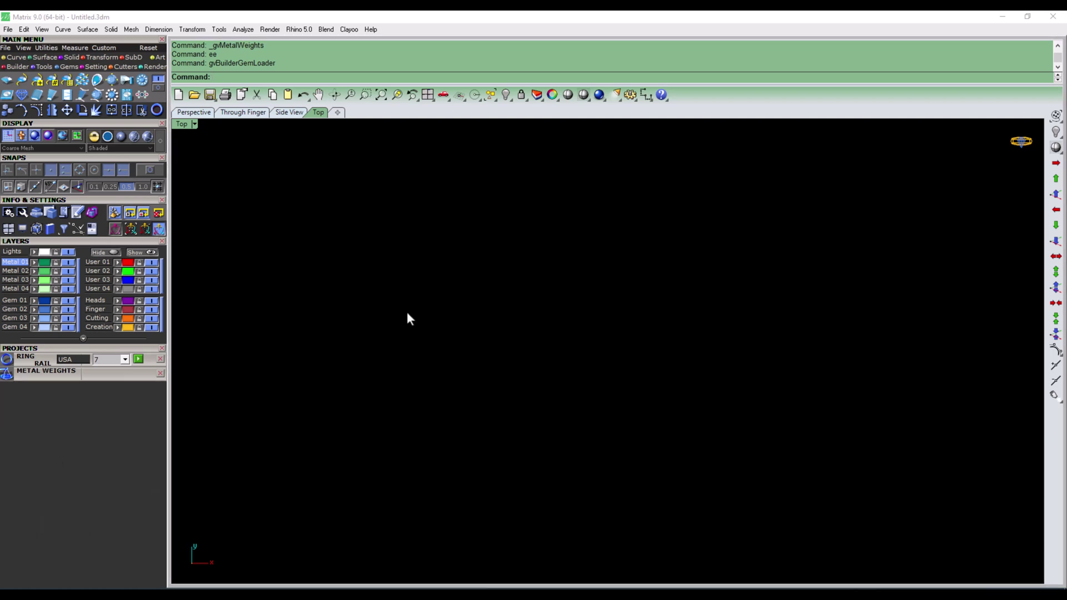
text(ww)
key(Return)
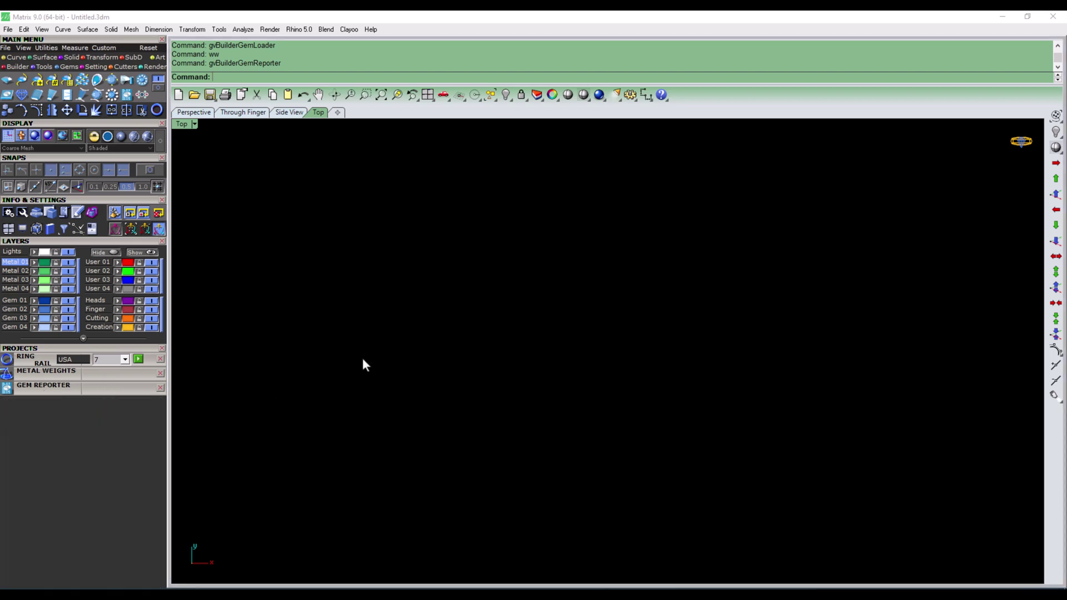
text(ee)
key(Return)
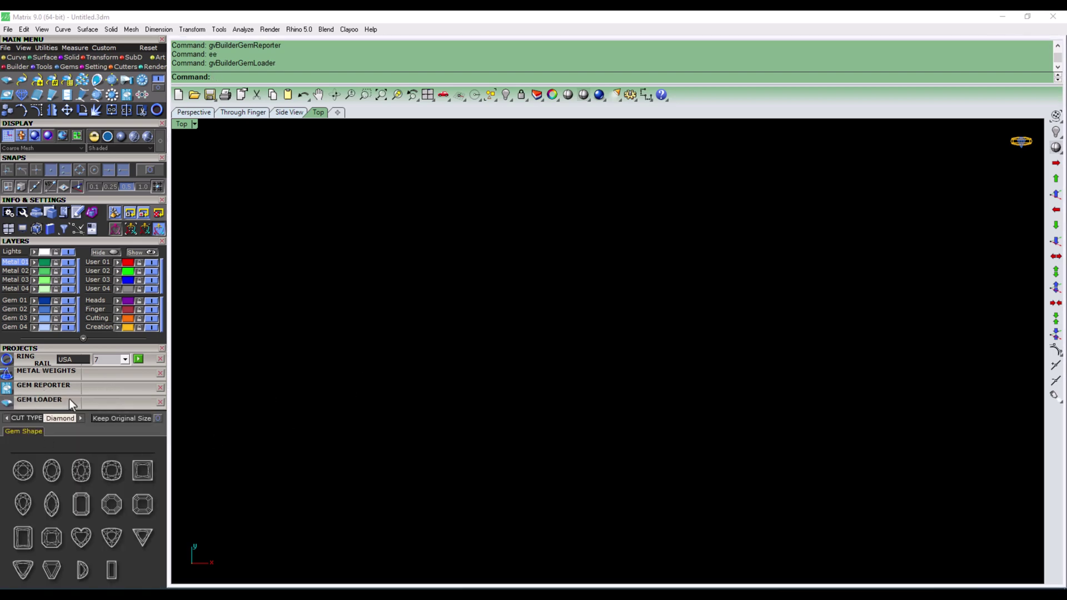
Add Prong Adder and Prong on Surface from the Setting tools, each panel collapsed.
click(74, 401)
click(90, 66)
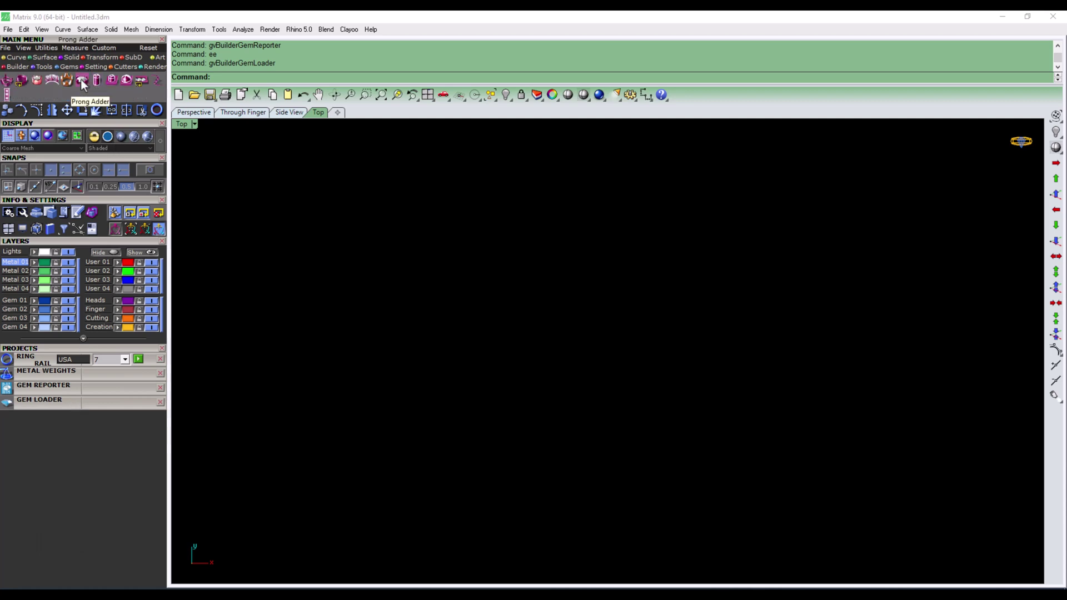
click(81, 79)
click(102, 416)
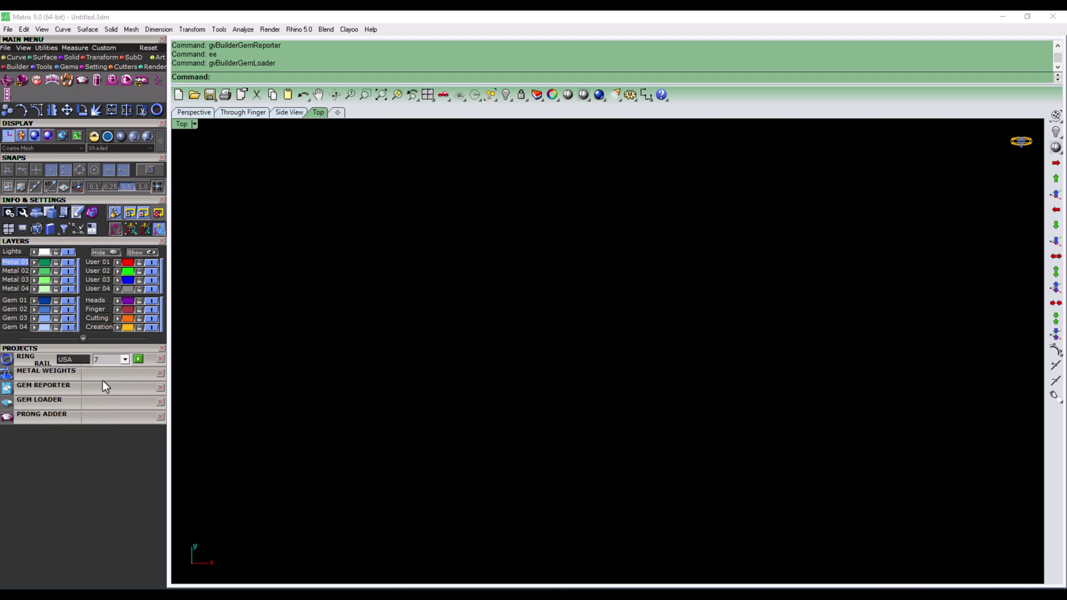
click(111, 79)
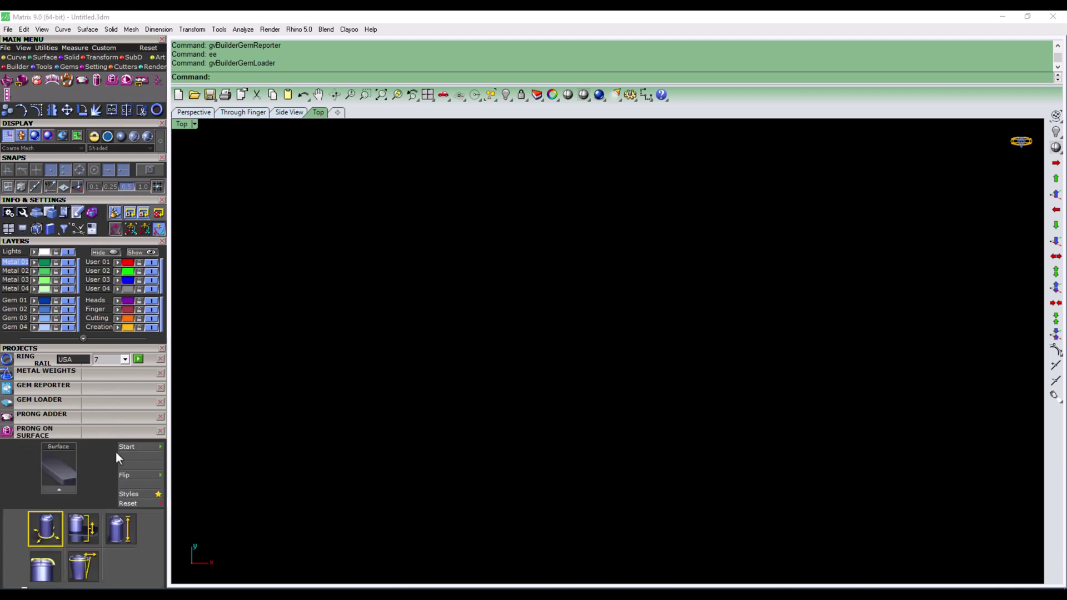
click(117, 433)
Add Gem on Surface from the Gems tools and collapse its panel.
click(65, 69)
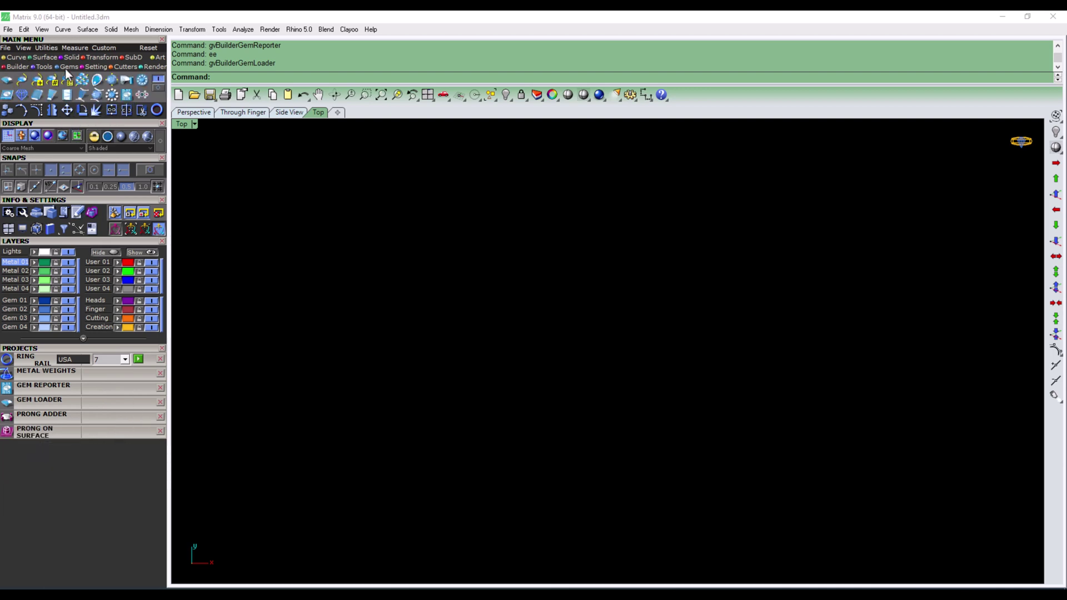
click(7, 94)
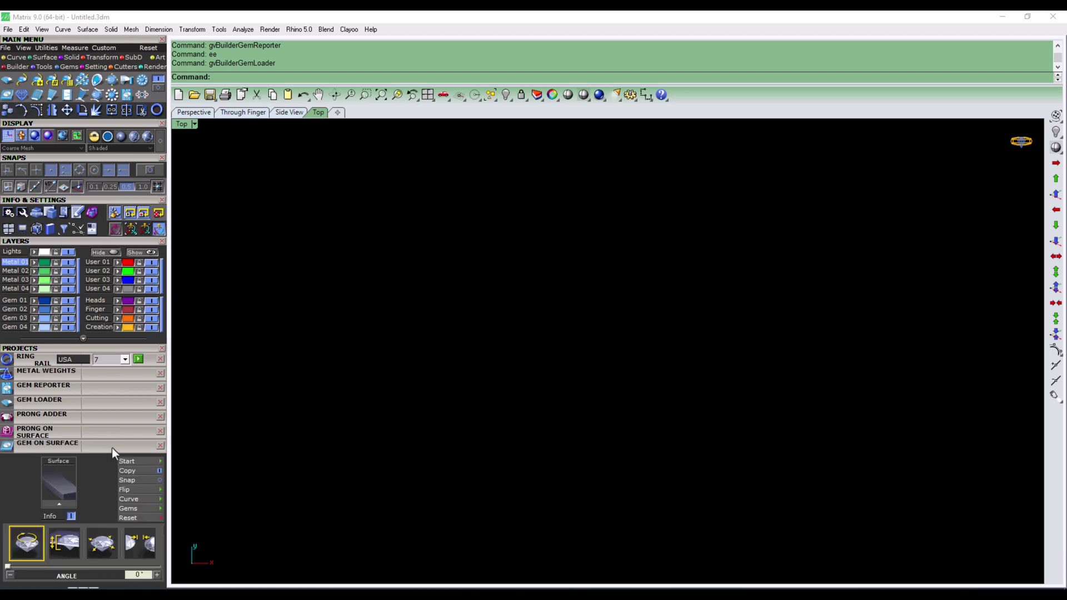
click(112, 448)
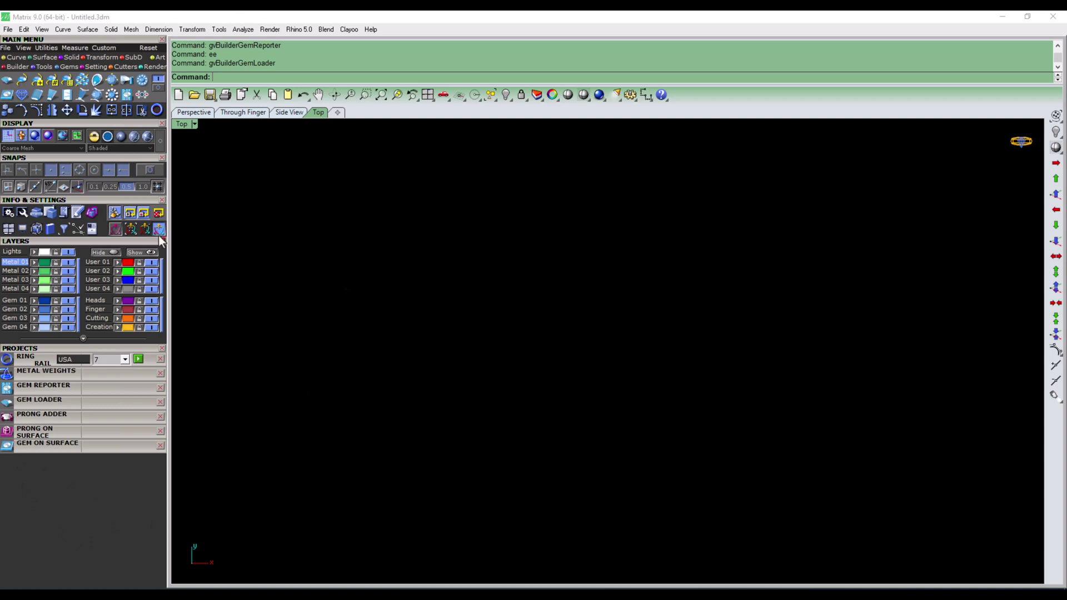
Collapse the Info & Settings and Snaps panels, then bring up the View menu.
click(113, 214)
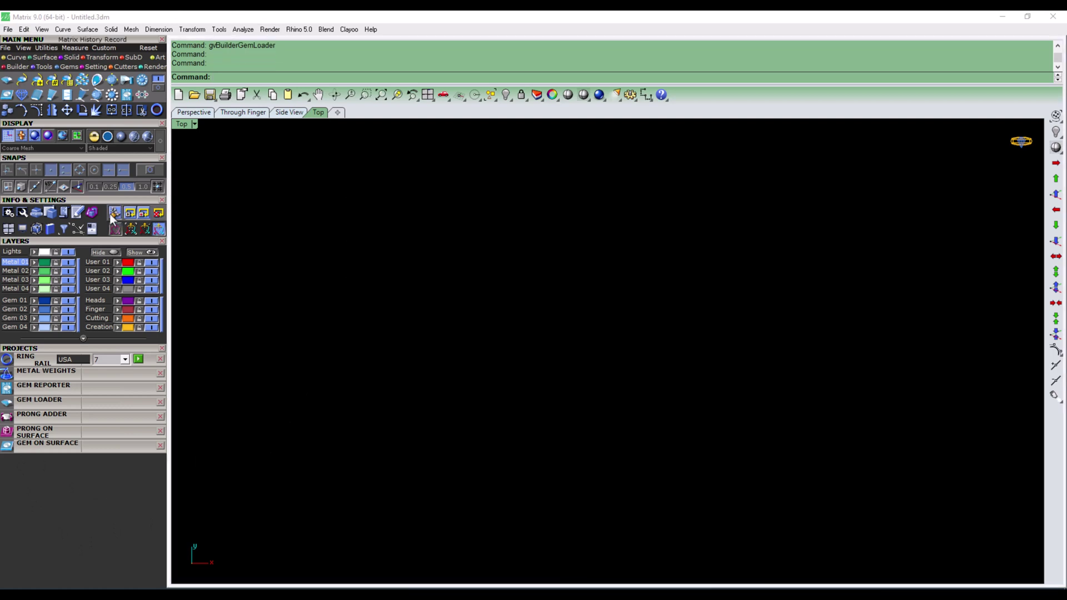
click(118, 201)
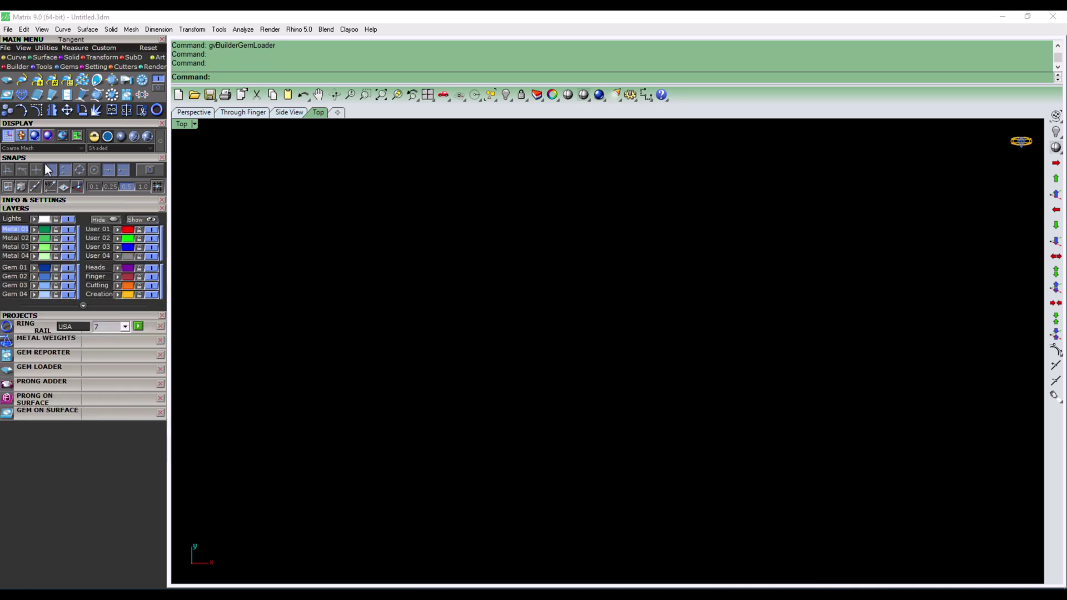
click(133, 158)
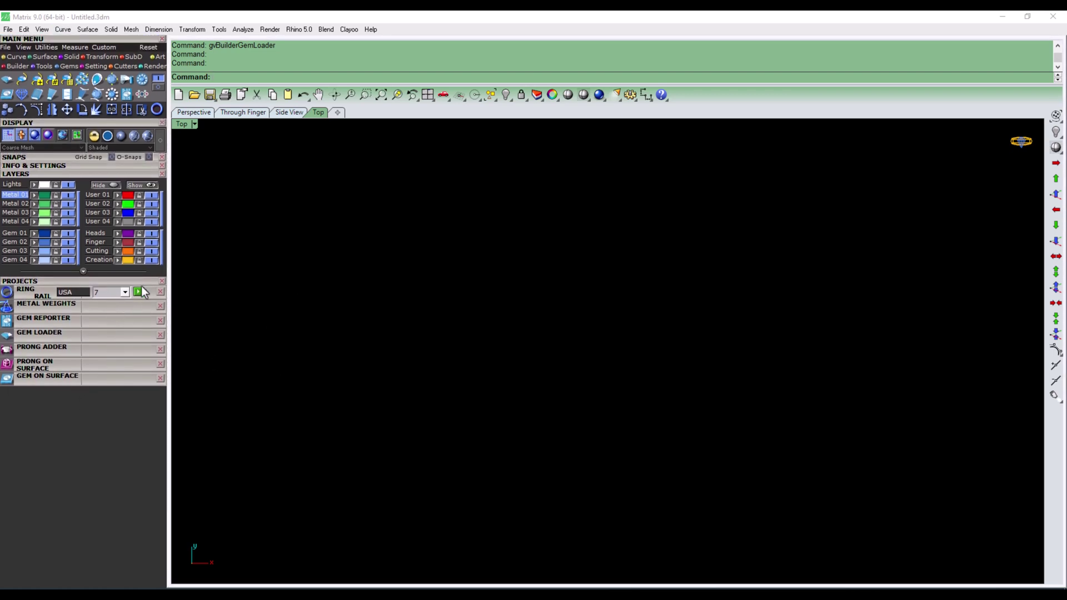
click(41, 29)
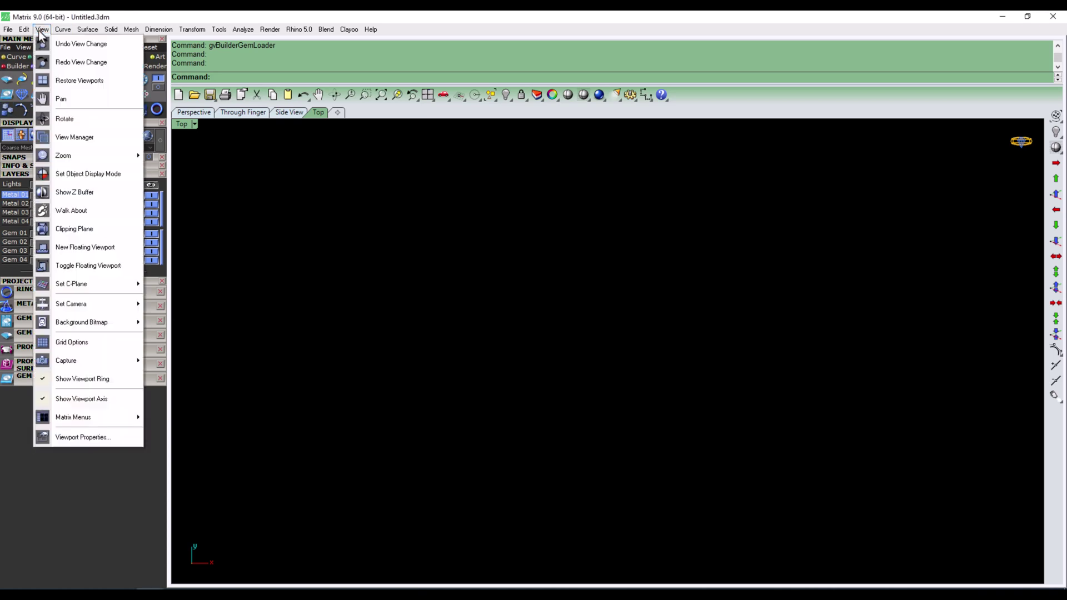
mouse_move(74, 417)
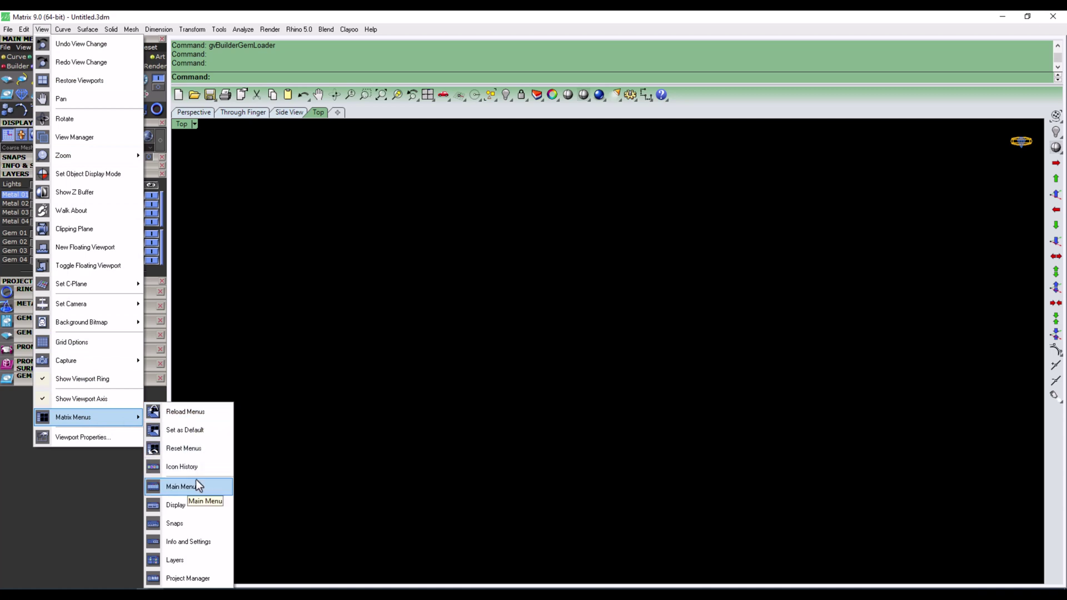
Choose View > Matrix Menus > Set as Default to store the current panel layout.
click(198, 436)
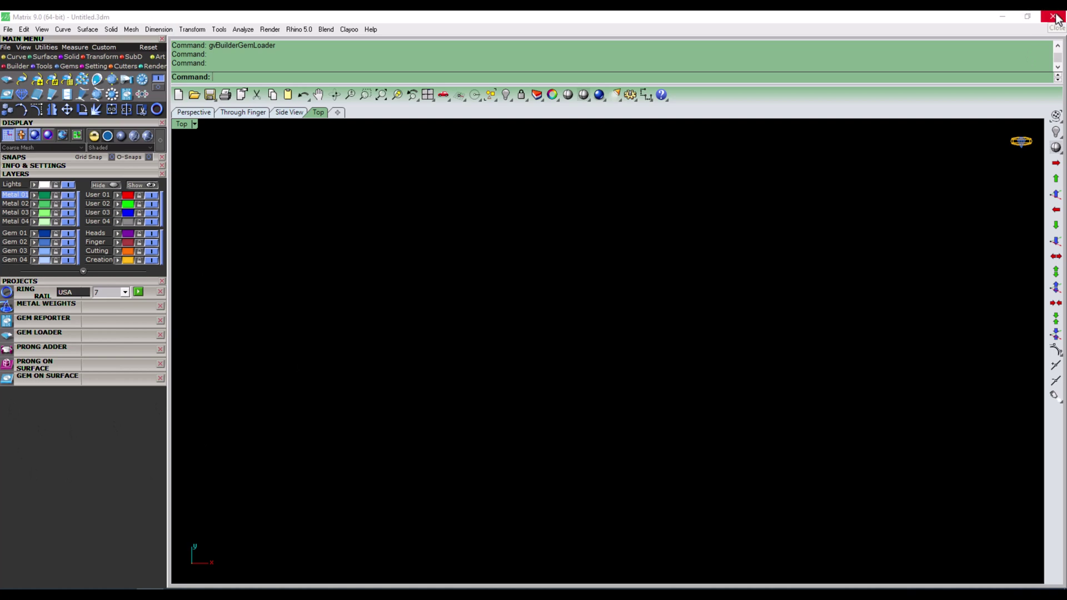
Kill all Matrix processes from the tray icon and close the Matrix window.
click(918, 595)
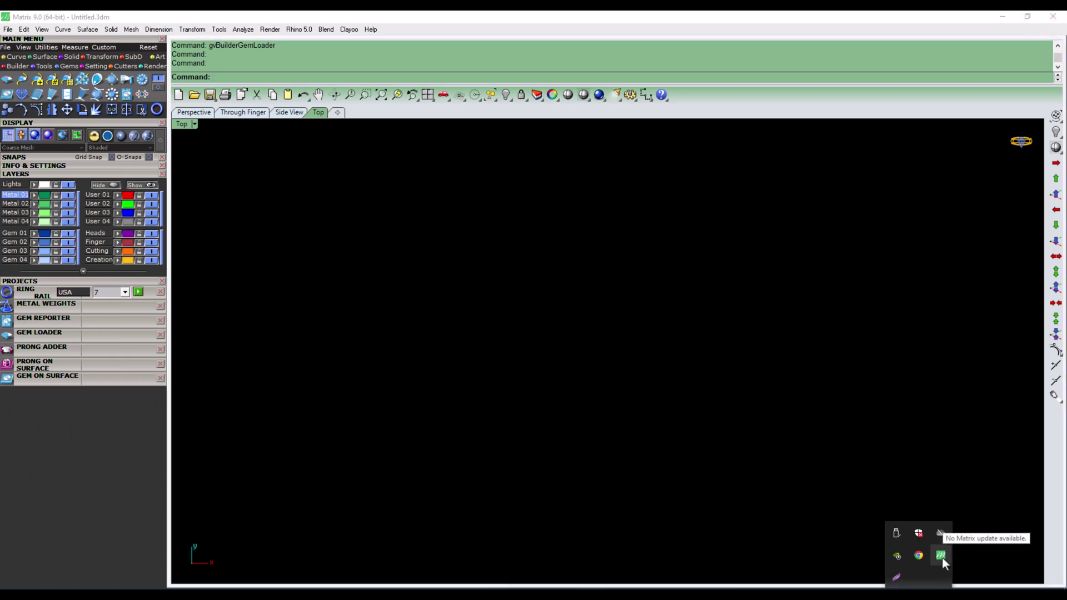
right_click(942, 556)
mouse_move(884, 533)
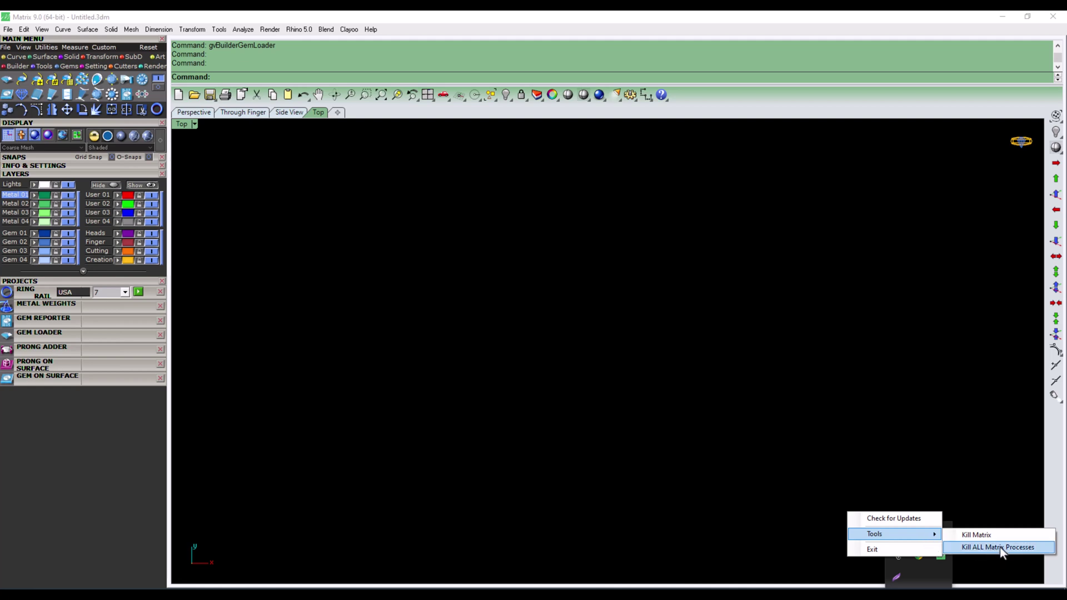
click(999, 547)
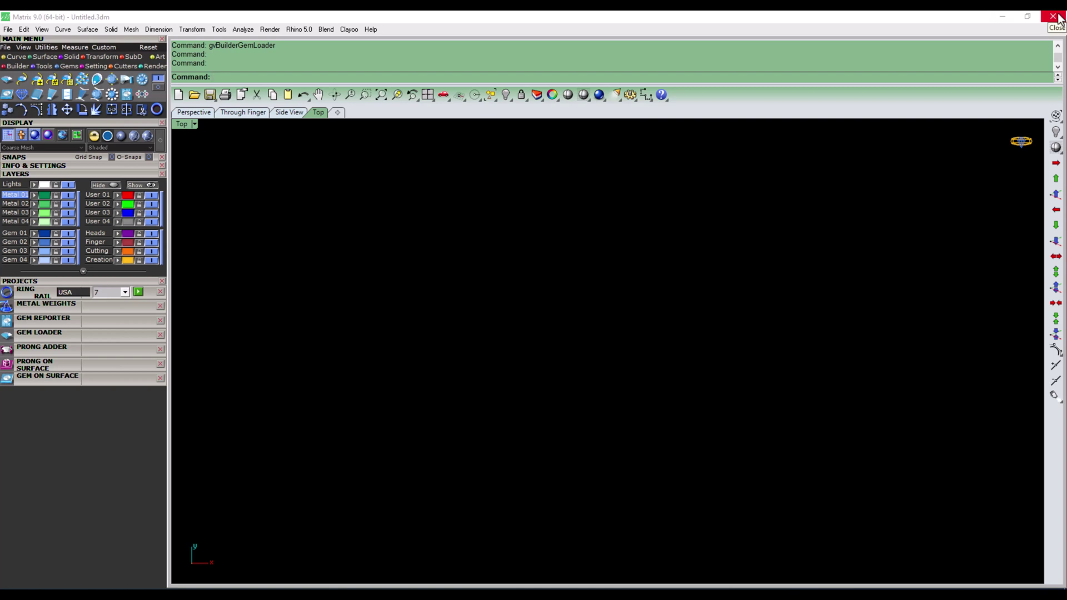
click(1058, 18)
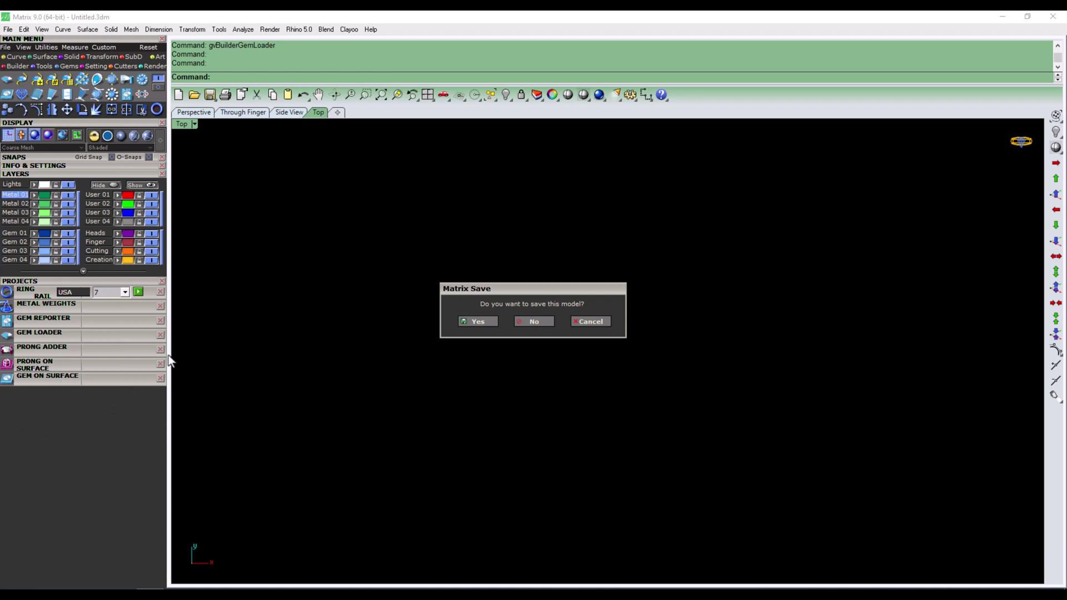
Cancel the save prompt, then choose View > Matrix Menus > Reset Menus, discarding the model.
click(599, 325)
click(41, 29)
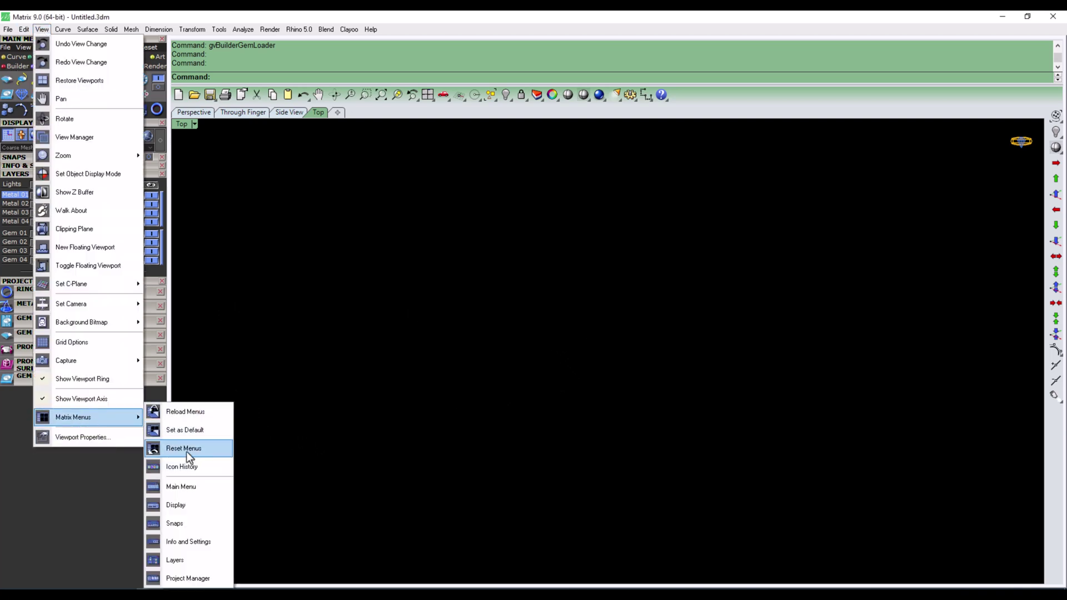
click(194, 436)
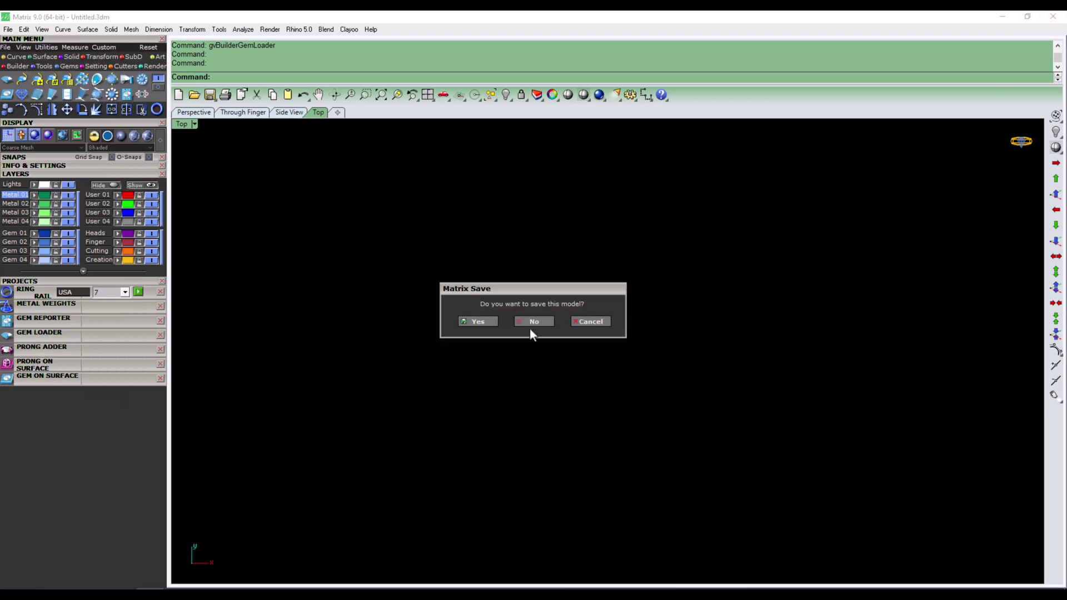
click(535, 322)
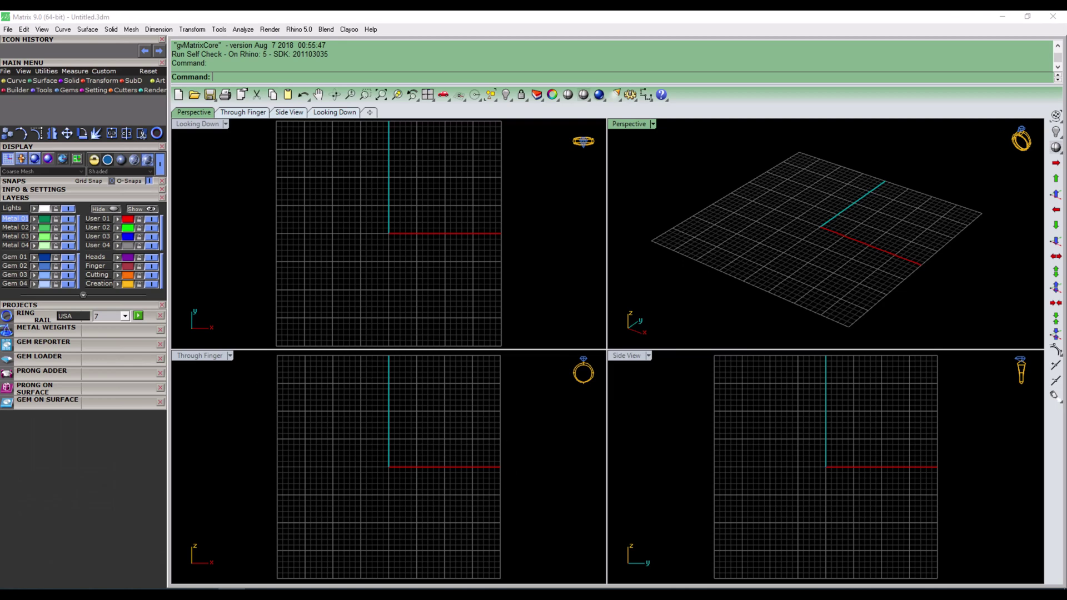
Make Through Finger the active viewport, switch snapping off, and briefly check Prong Adder's options.
click(348, 456)
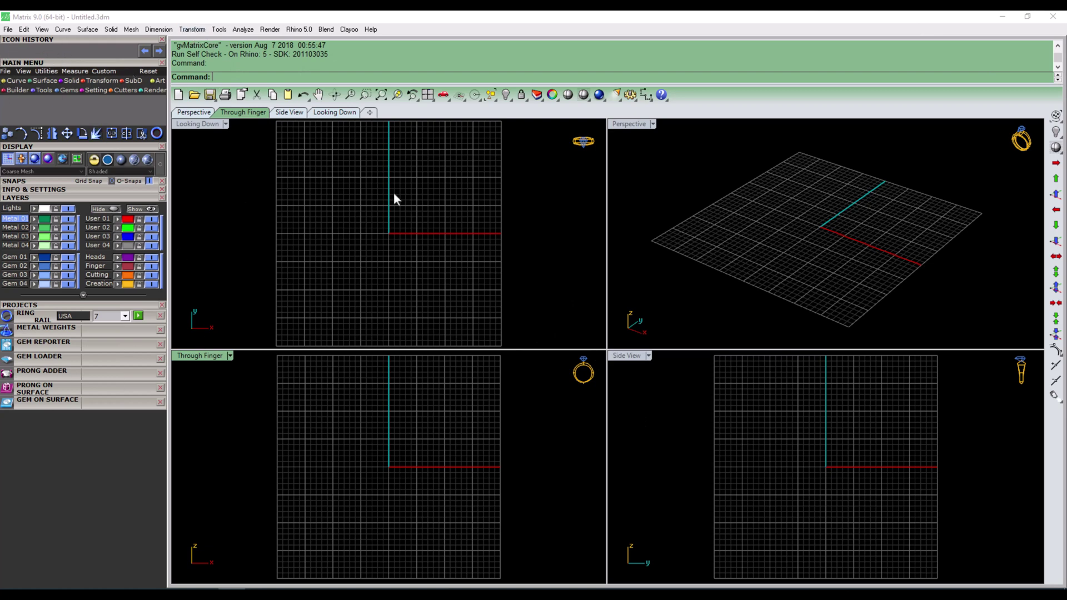
click(29, 181)
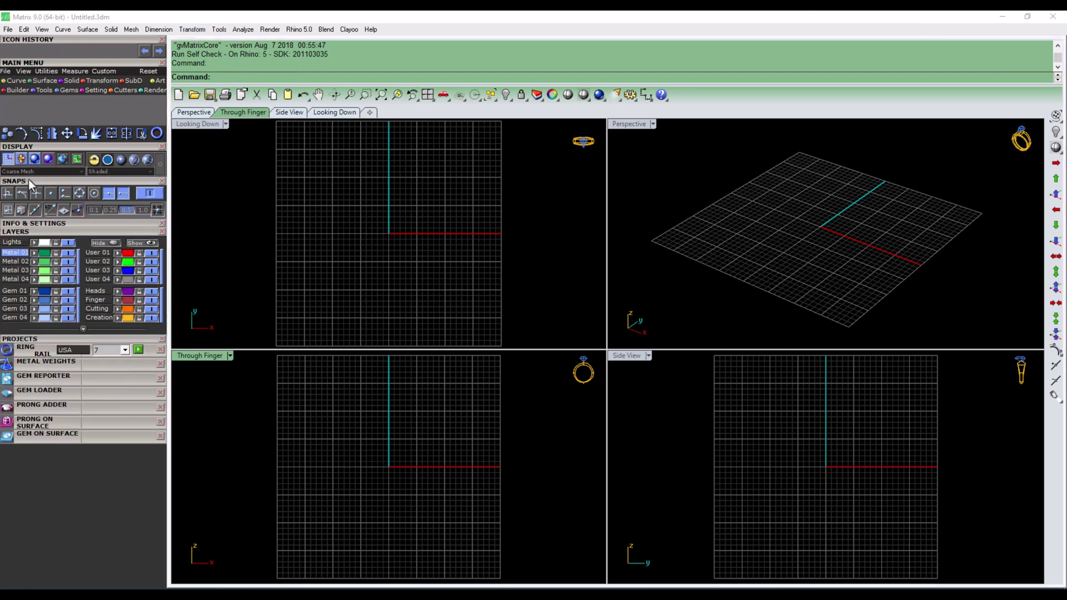
click(150, 195)
click(139, 182)
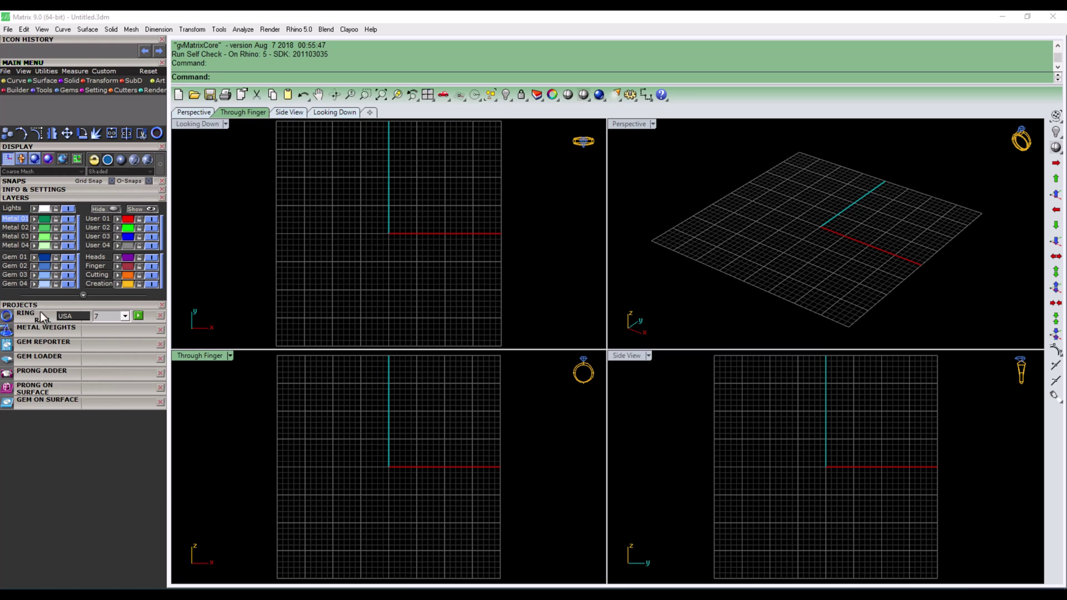
click(52, 372)
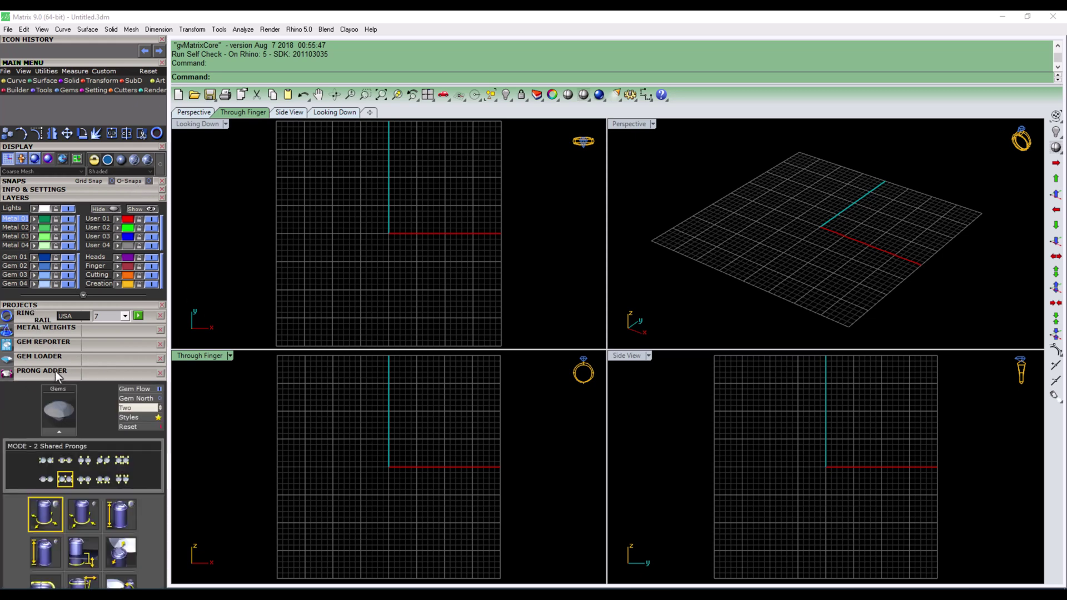
click(55, 372)
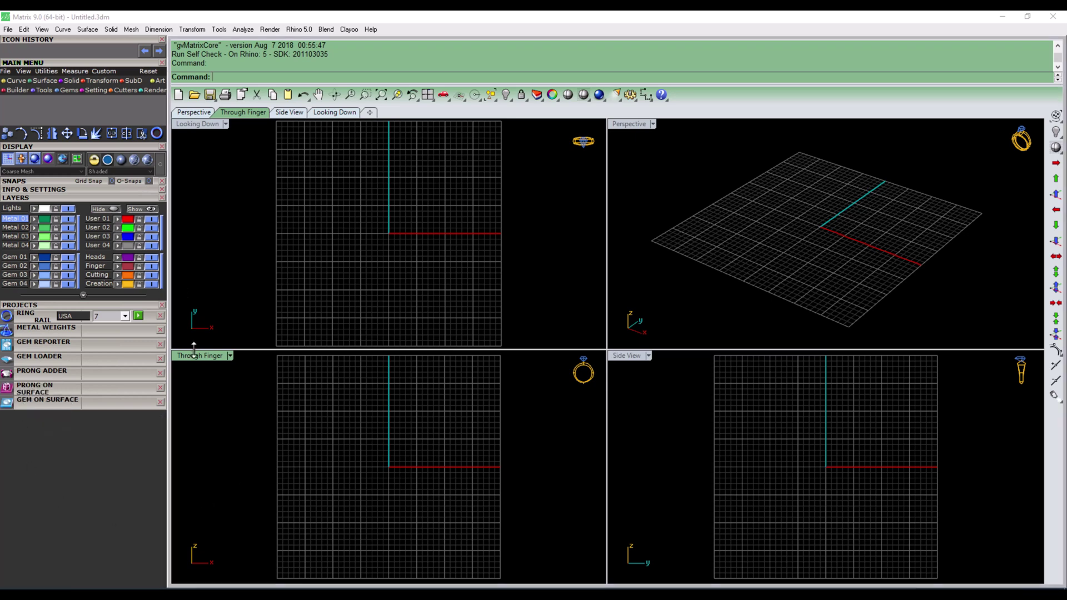